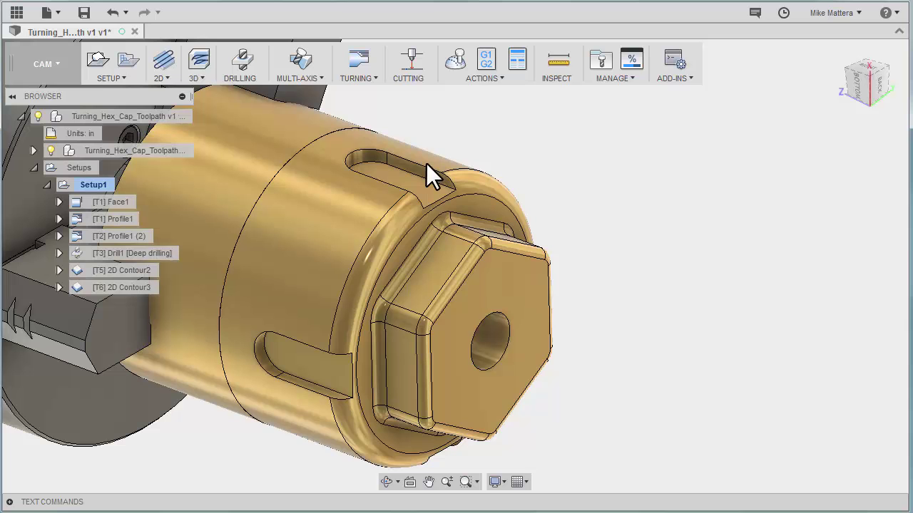
Start a 2D Contour operation using tool #4, the 3/8" flat endmill
{"action": "left_click", "coordinate": [157, 77]}
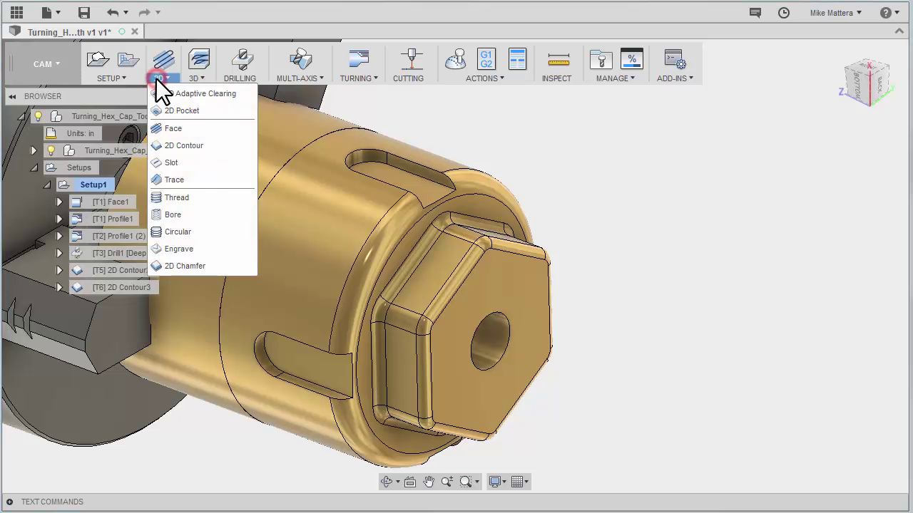
{"action": "left_click", "coordinate": [186, 146]}
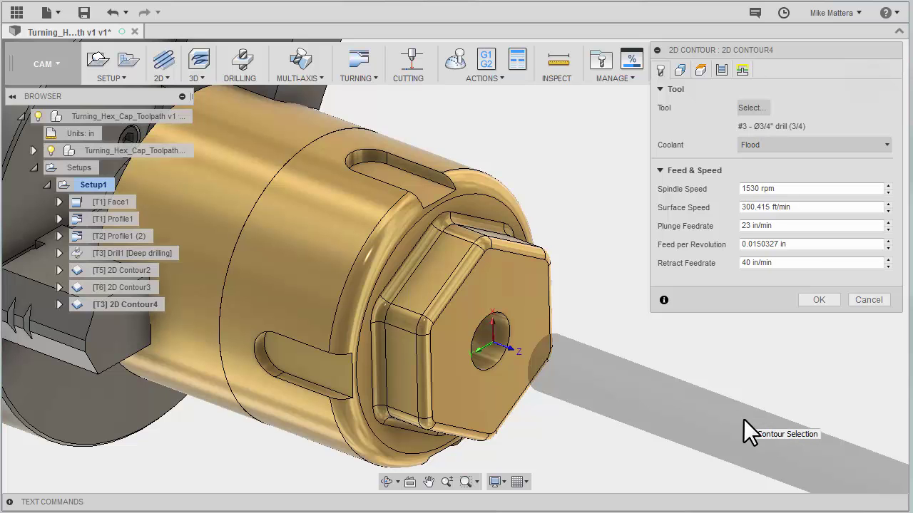
{"action": "left_click", "coordinate": [748, 107]}
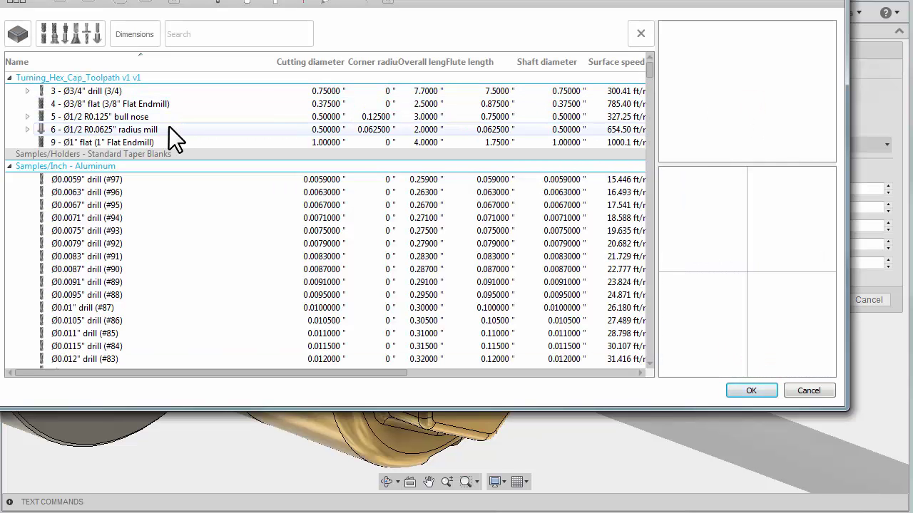
{"action": "left_click", "coordinate": [115, 103]}
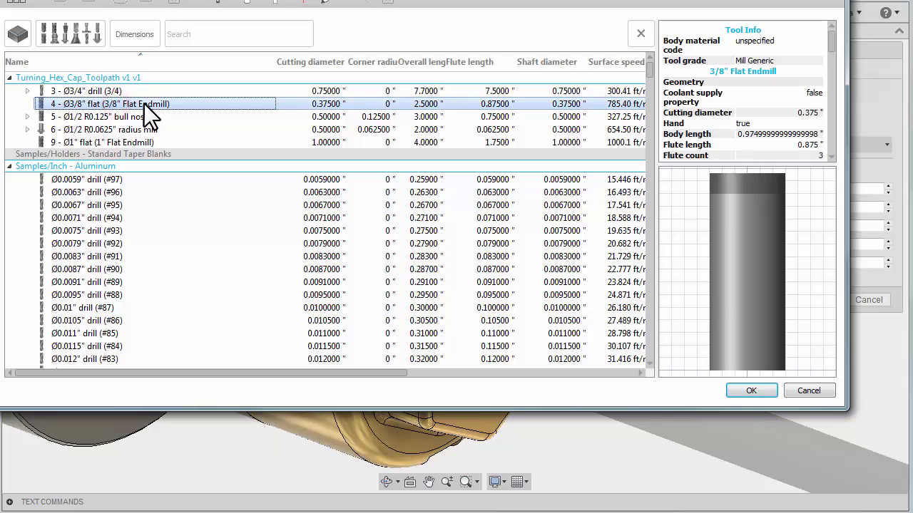
{"action": "double_click", "coordinate": [135, 104]}
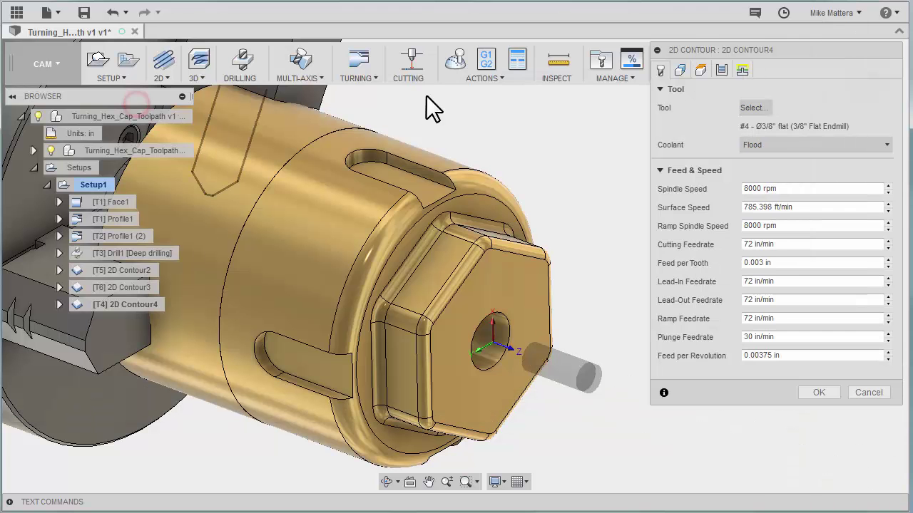
Enable Tool Orientation for the contour and align its Z axis to the flat floor face of the upper slot
{"action": "left_click", "coordinate": [680, 69]}
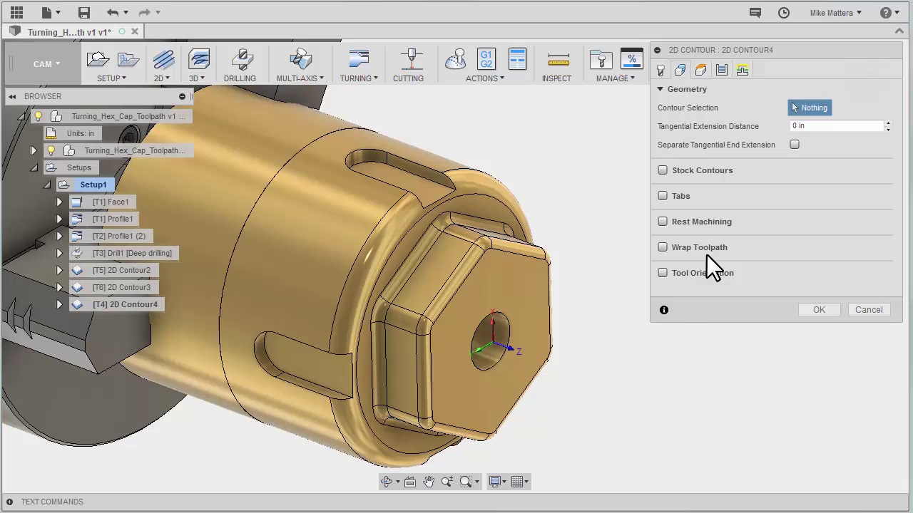
{"action": "left_click", "coordinate": [663, 273]}
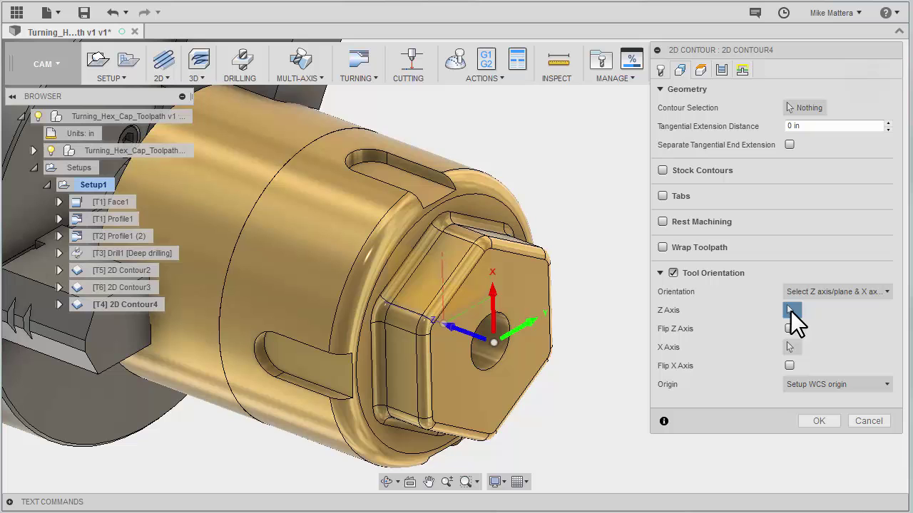
{"action": "left_click", "coordinate": [413, 182]}
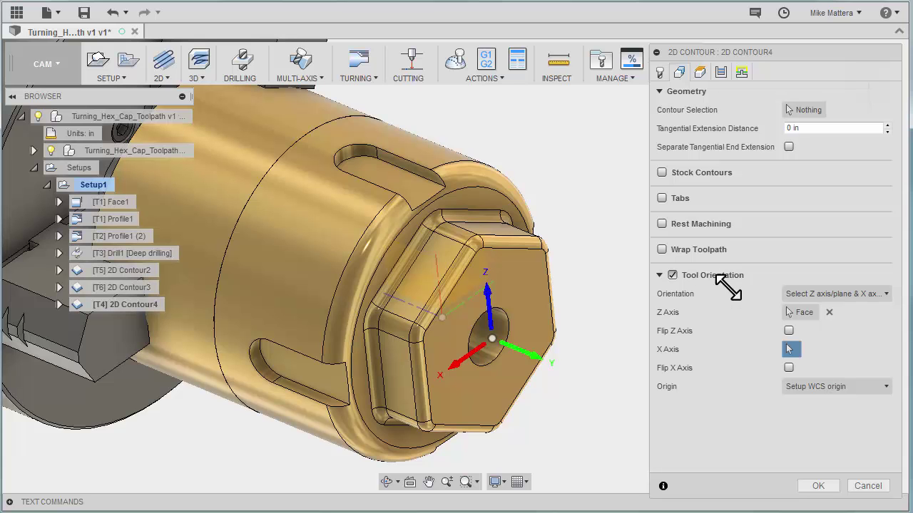
Select the floor edge of the upper slot as the machining contour and review the height settings
{"action": "left_click", "coordinate": [810, 112]}
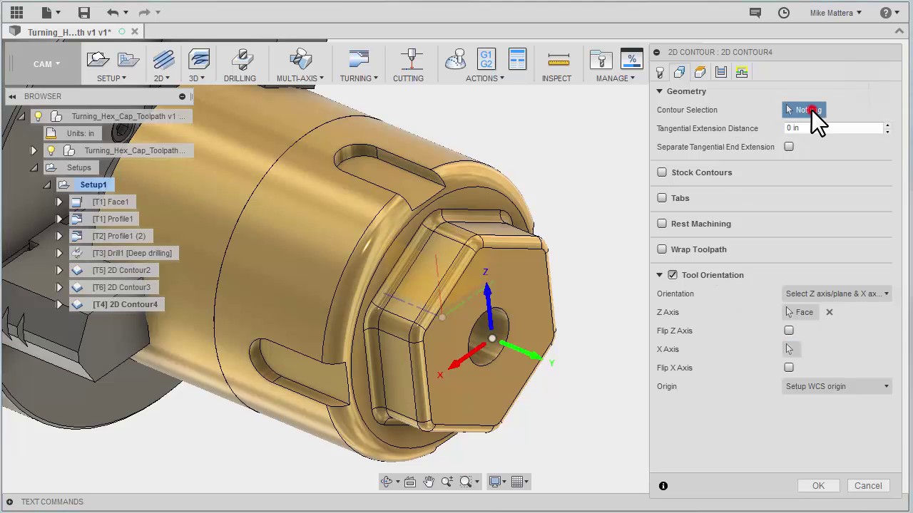
{"action": "left_click", "coordinate": [418, 176]}
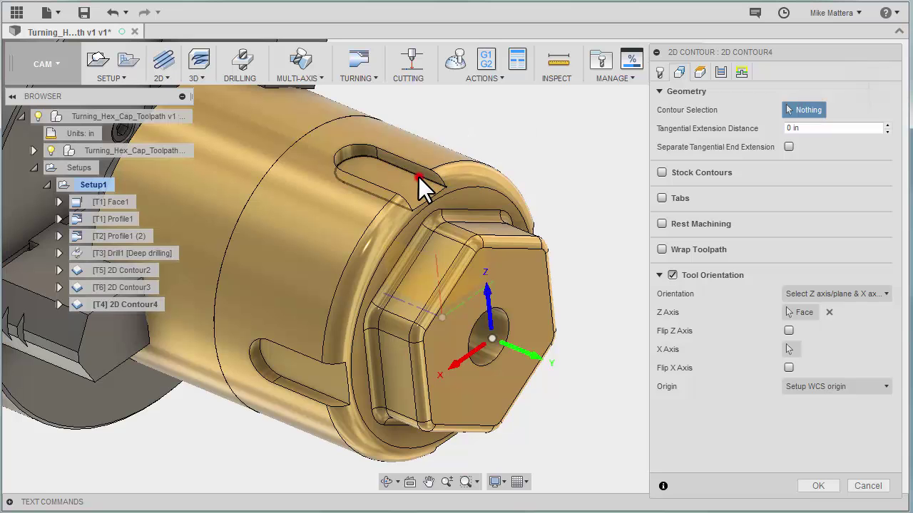
{"action": "left_click", "coordinate": [695, 70]}
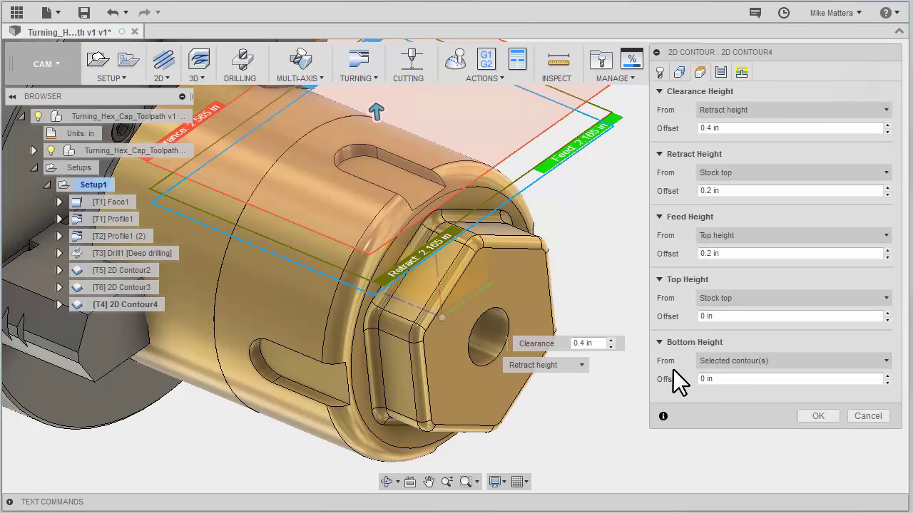
Set the contour's compensation type to Wear, leaving multiple finishing passes disabled
{"action": "left_click", "coordinate": [720, 73]}
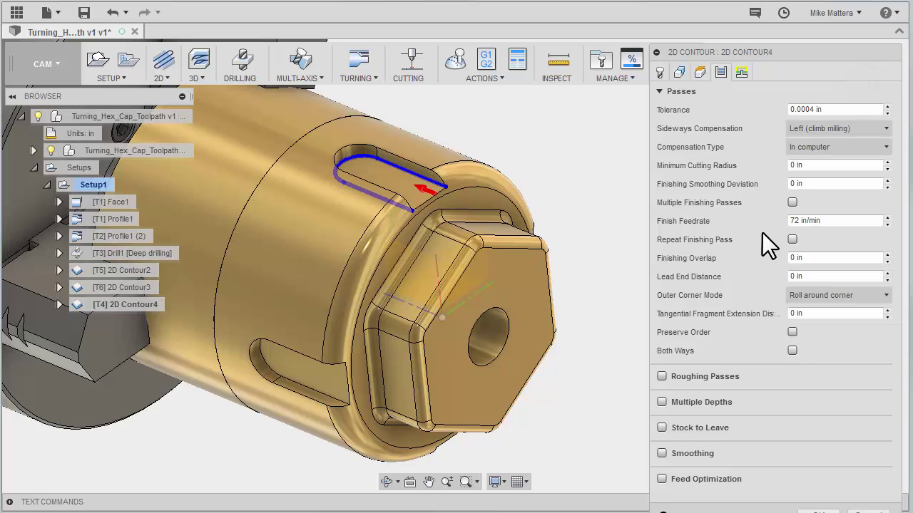
{"action": "left_click", "coordinate": [791, 203]}
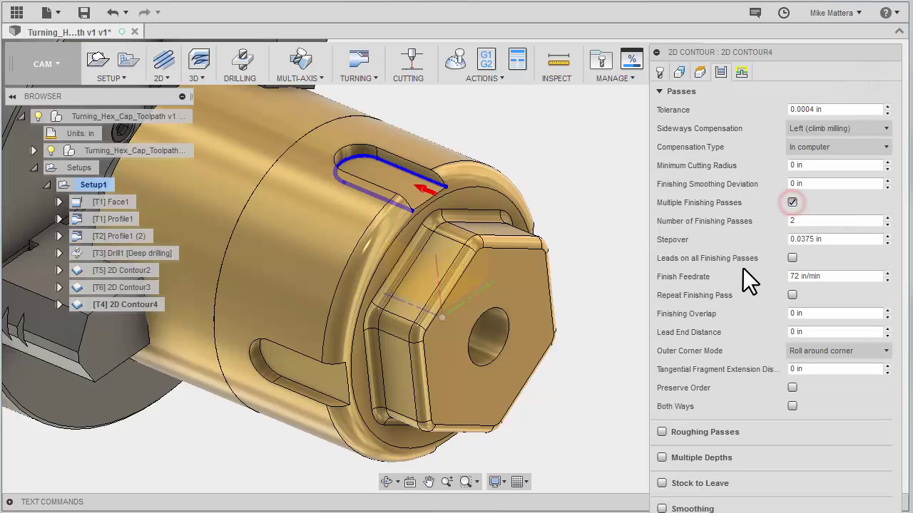
{"action": "left_click", "coordinate": [791, 203]}
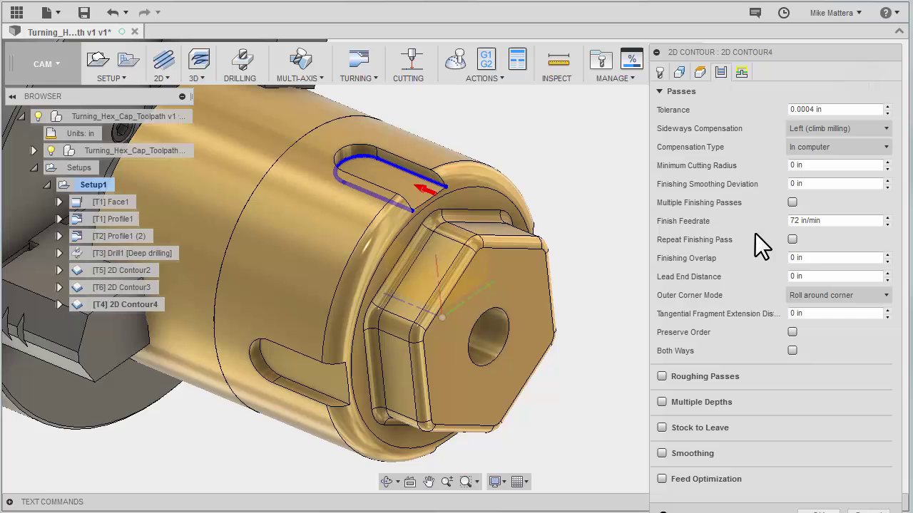
{"action": "left_click", "coordinate": [817, 147]}
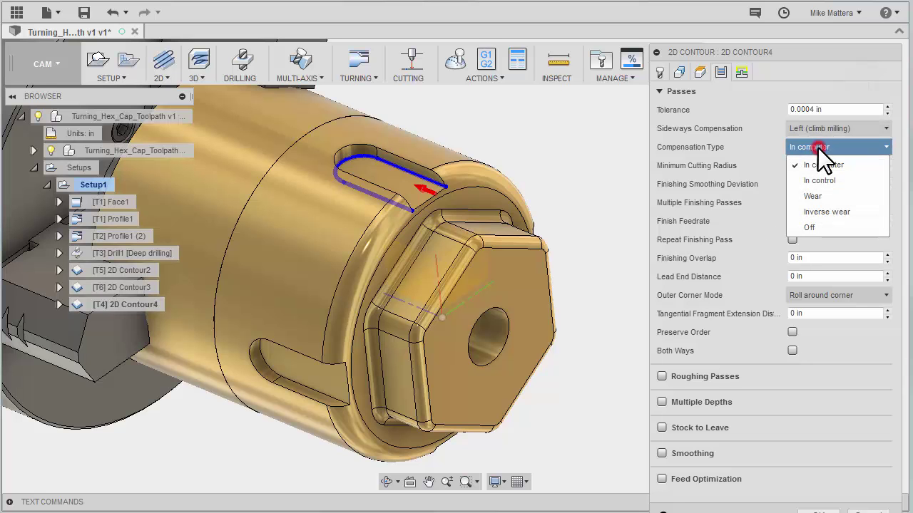
{"action": "left_click", "coordinate": [814, 196]}
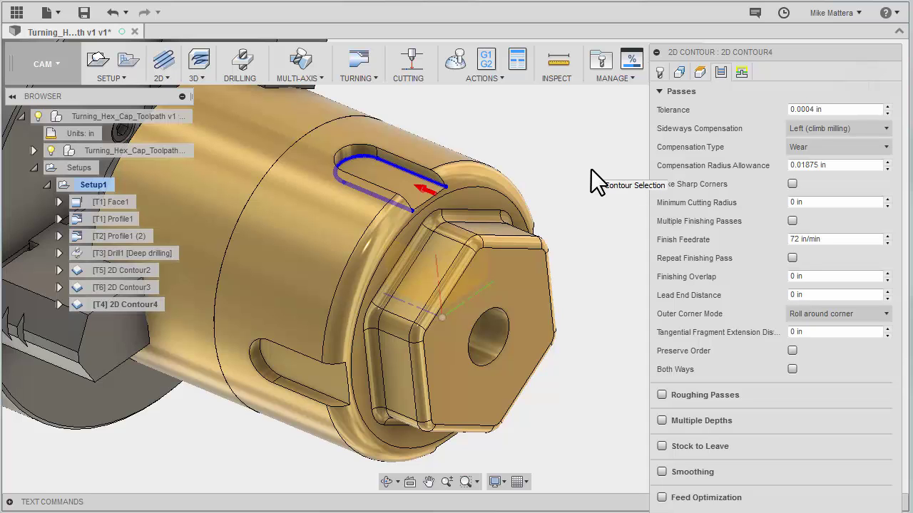
Set the horizontal lead-in radius to 0, the lead-in sweep angle to 0 and the linear lead-in distance to .2 in
{"action": "left_click", "coordinate": [739, 71]}
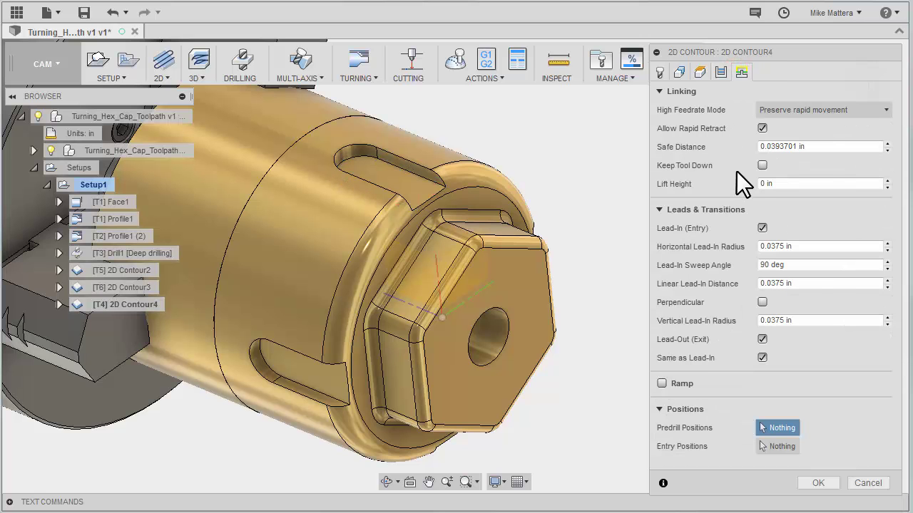
{"action": "left_click", "coordinate": [810, 246]}
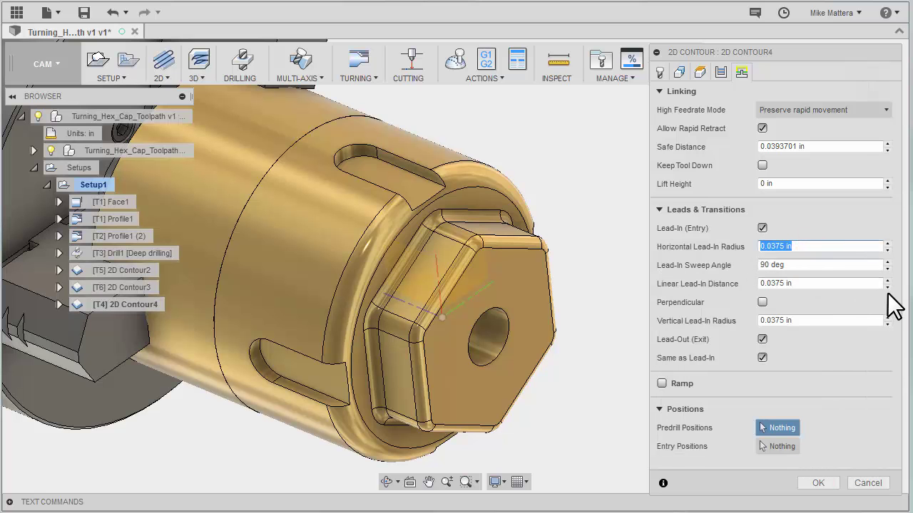
{"action": "type", "text": "0"}
{"action": "key", "text": "Tab"}
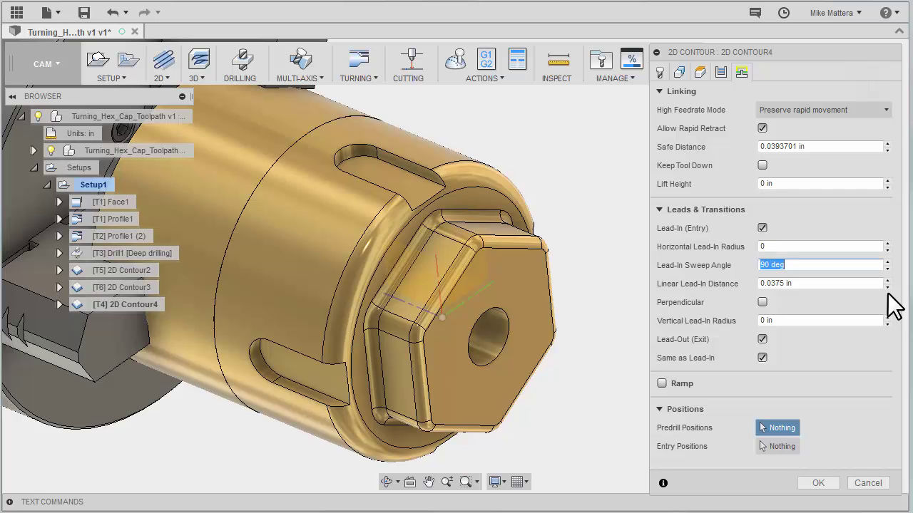
{"action": "type", "text": "0"}
{"action": "key", "text": "Tab"}
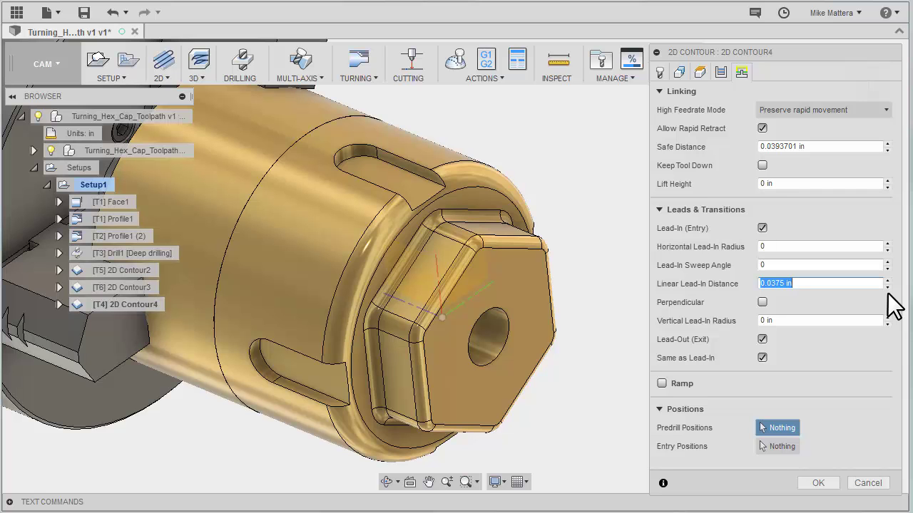
{"action": "type", "text": ".2"}
{"action": "key", "text": "Tab"}
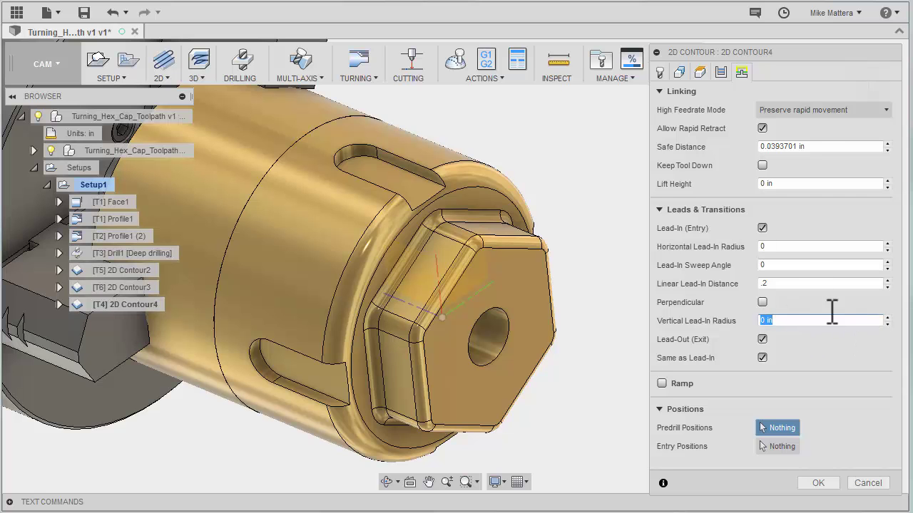
Recheck the passes and linking settings, and generate the slot's 2D contour toolpath
{"action": "left_click", "coordinate": [722, 72]}
{"action": "left_click", "coordinate": [741, 72]}
{"action": "left_click", "coordinate": [723, 67]}
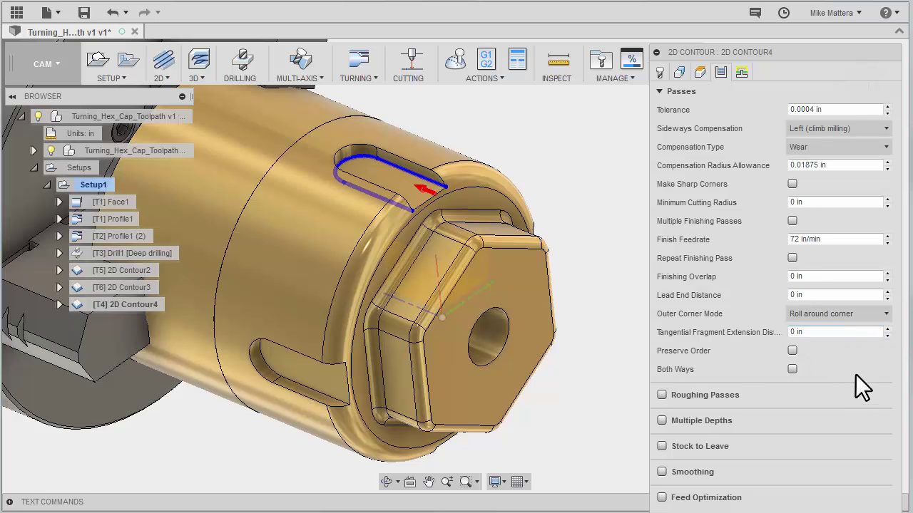
{"action": "left_click", "coordinate": [740, 72]}
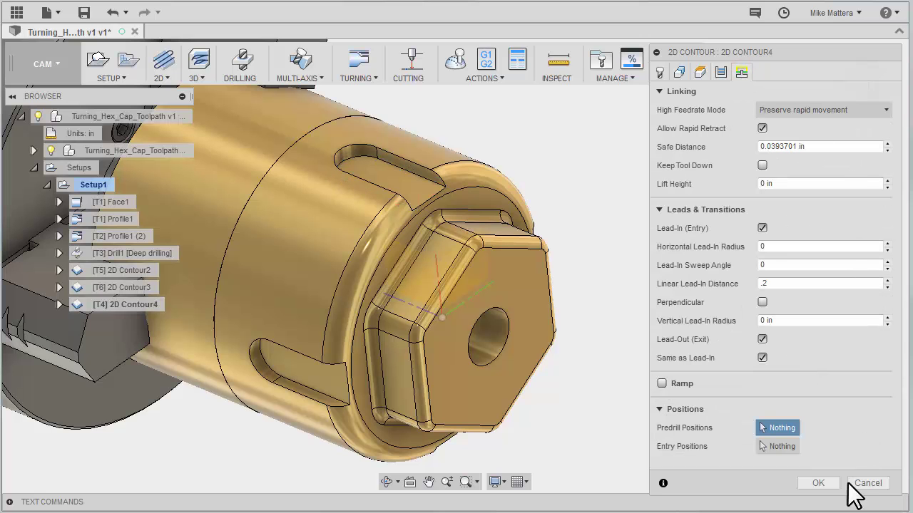
{"action": "left_click", "coordinate": [817, 485]}
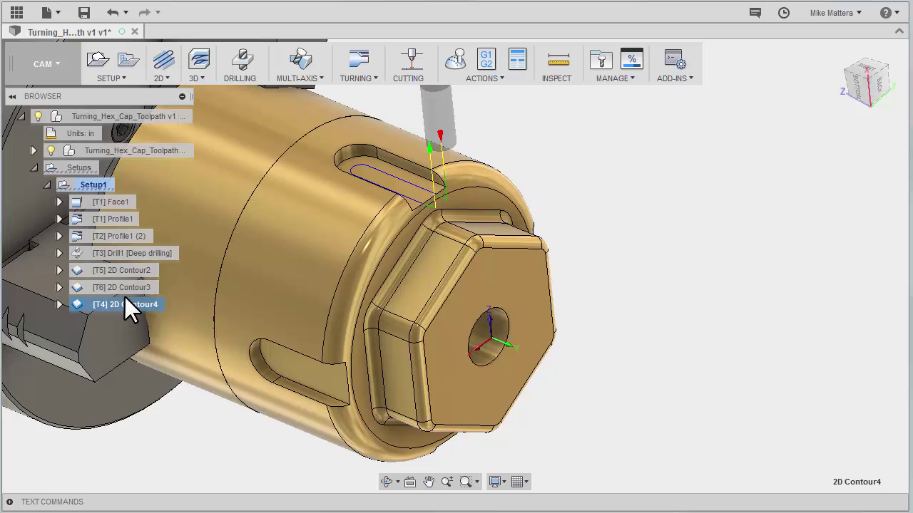
Create a circular pattern of the slot contour toolpath, using the outer cylindrical face as the axis
{"action": "left_click", "coordinate": [109, 79]}
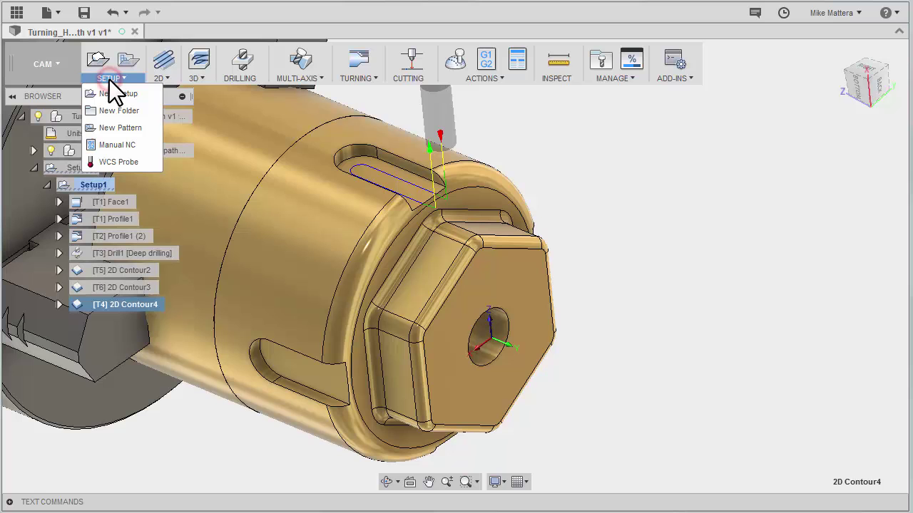
{"action": "left_click", "coordinate": [117, 128]}
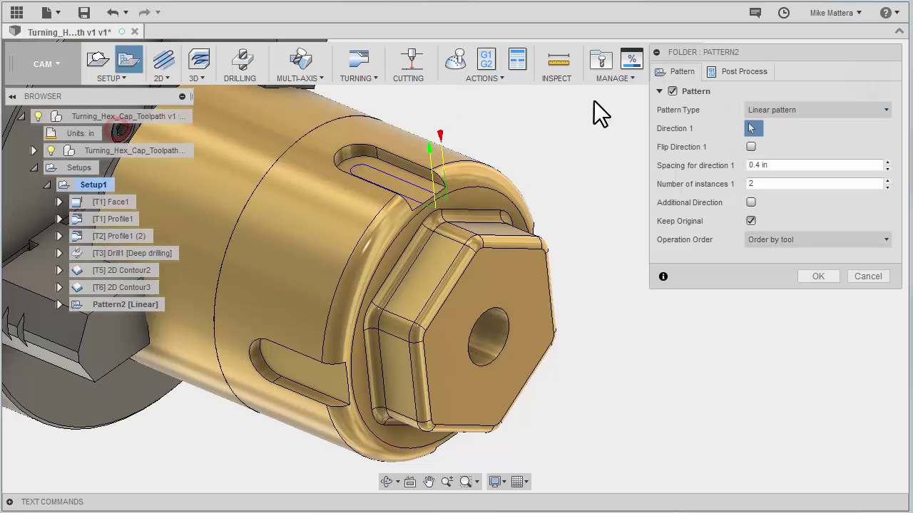
{"action": "left_click", "coordinate": [783, 110]}
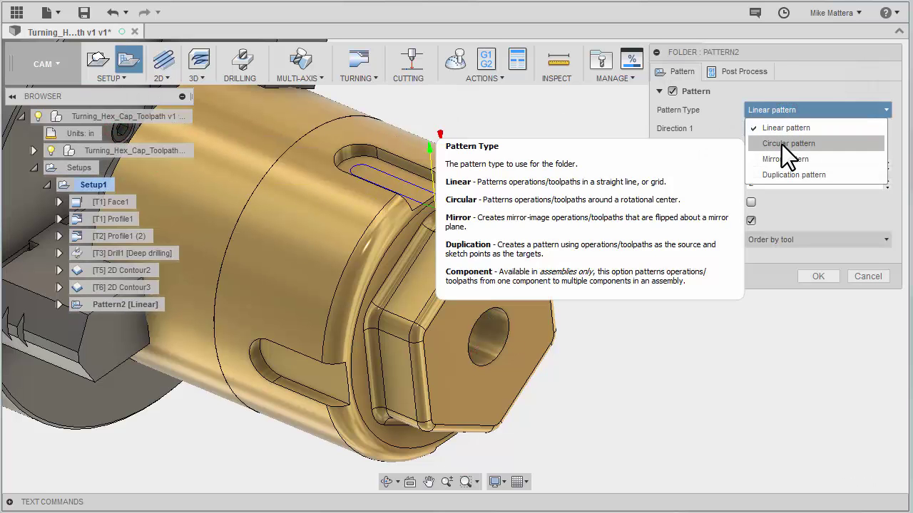
{"action": "left_click", "coordinate": [780, 143]}
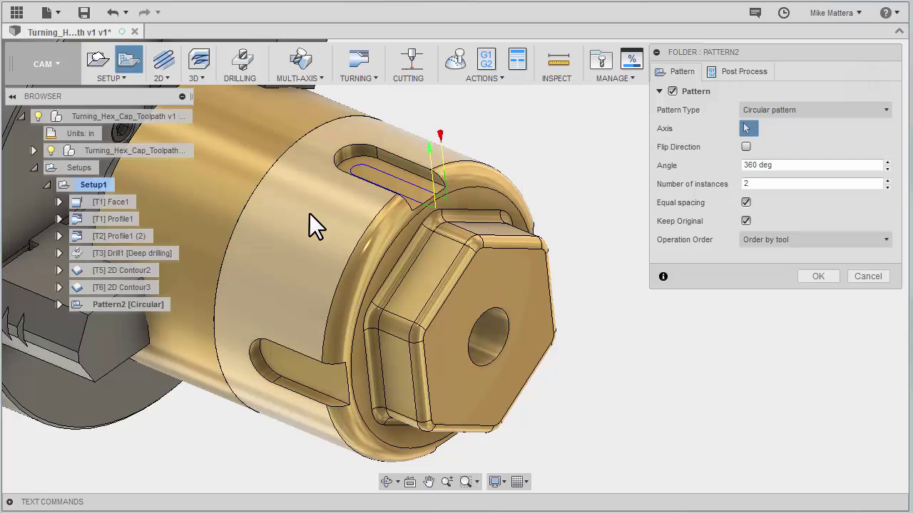
{"action": "left_click", "coordinate": [307, 215]}
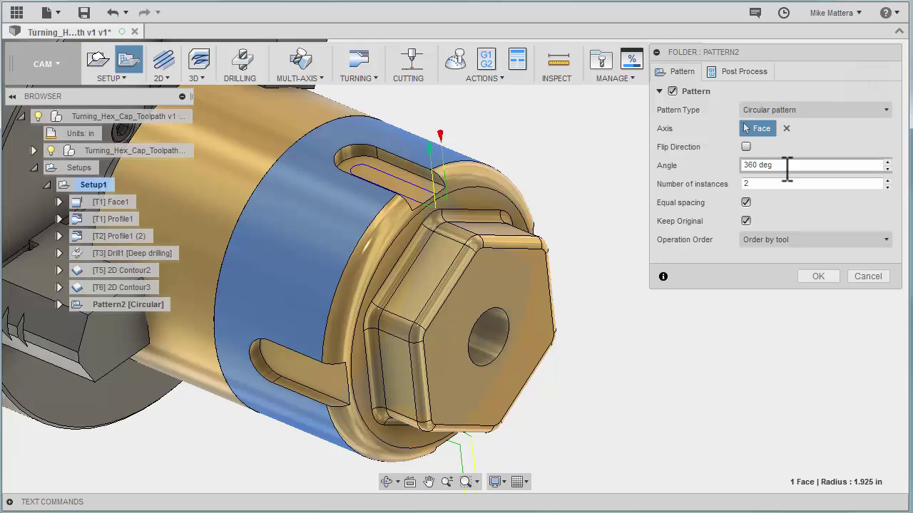
Set the circular toolpath pattern to 4 instances and create it
{"action": "left_click", "coordinate": [887, 182]}
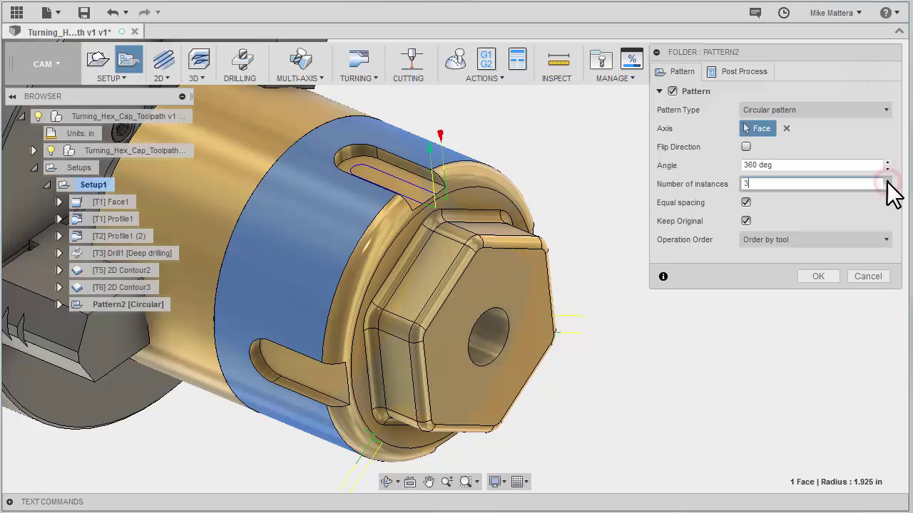
{"action": "left_click", "coordinate": [887, 182]}
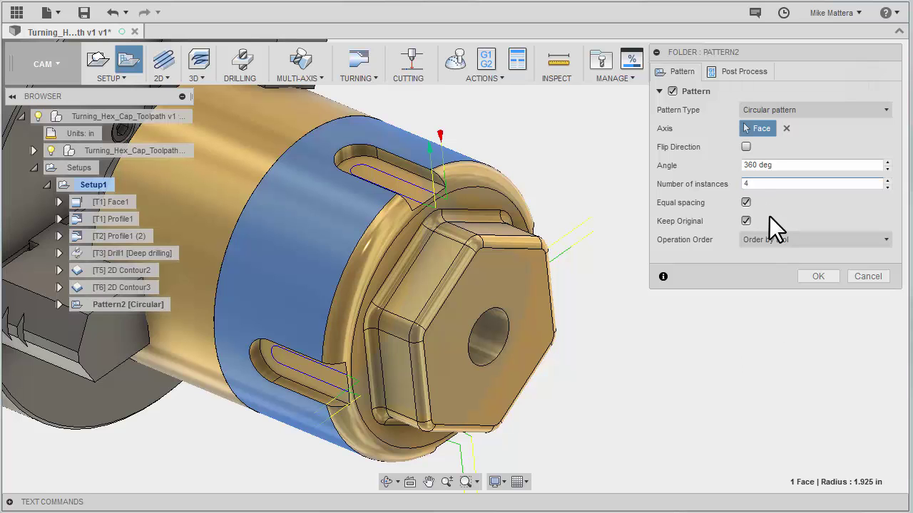
{"action": "left_click", "coordinate": [810, 276]}
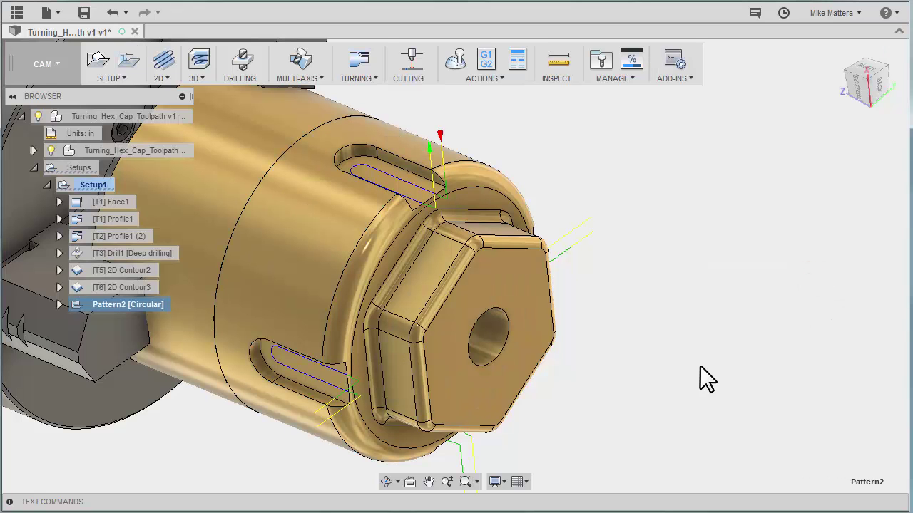
Simulate all operations of Setup1 through to the end to inspect the machined stock
{"action": "right_click", "coordinate": [87, 187]}
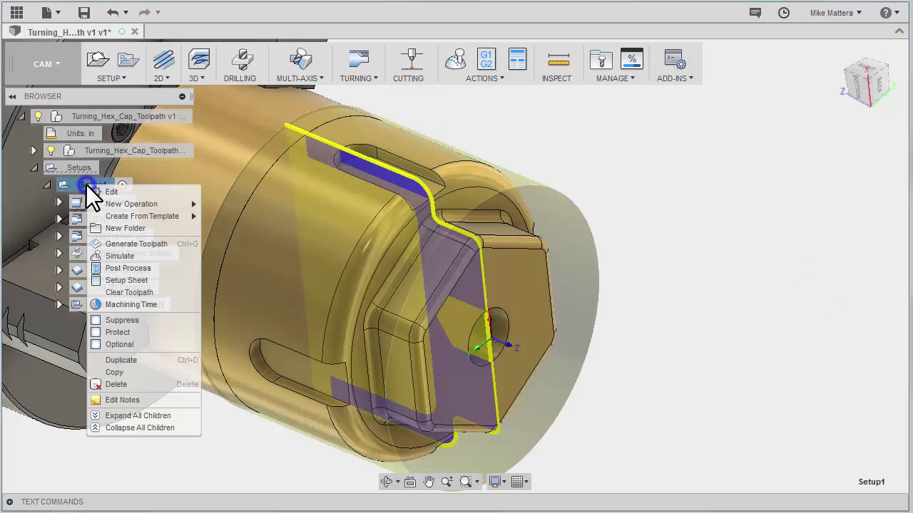
{"action": "left_click", "coordinate": [111, 255]}
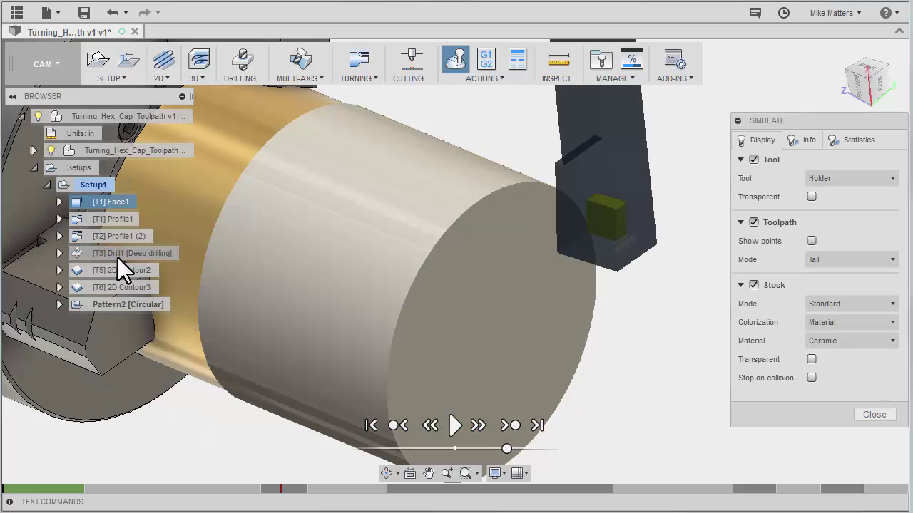
{"action": "left_click", "coordinate": [537, 426]}
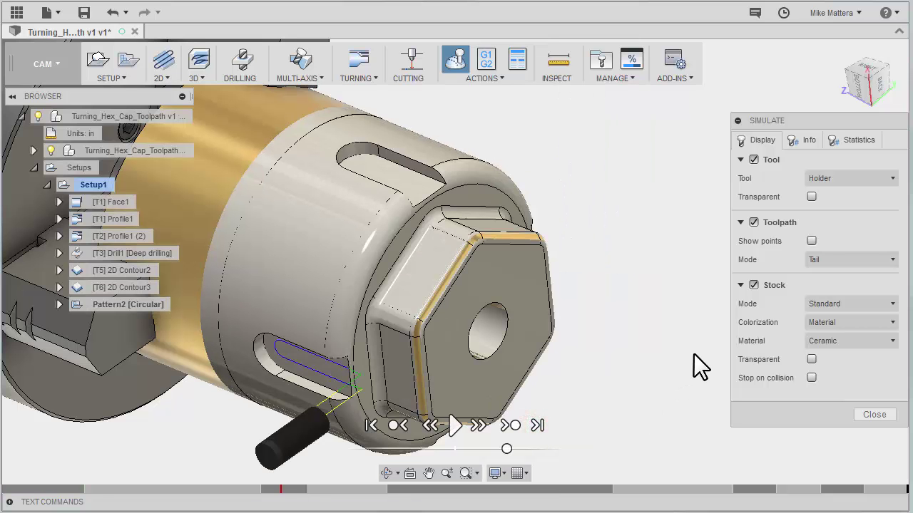